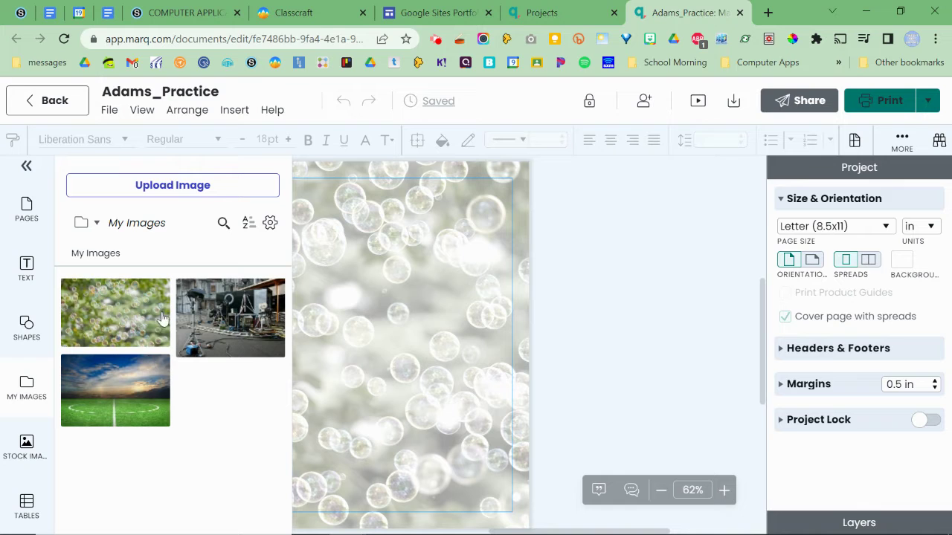
Step: Enable the Google Drive storage integration in the Image Manager
{"action": "left_click", "coordinate": [159, 192]}
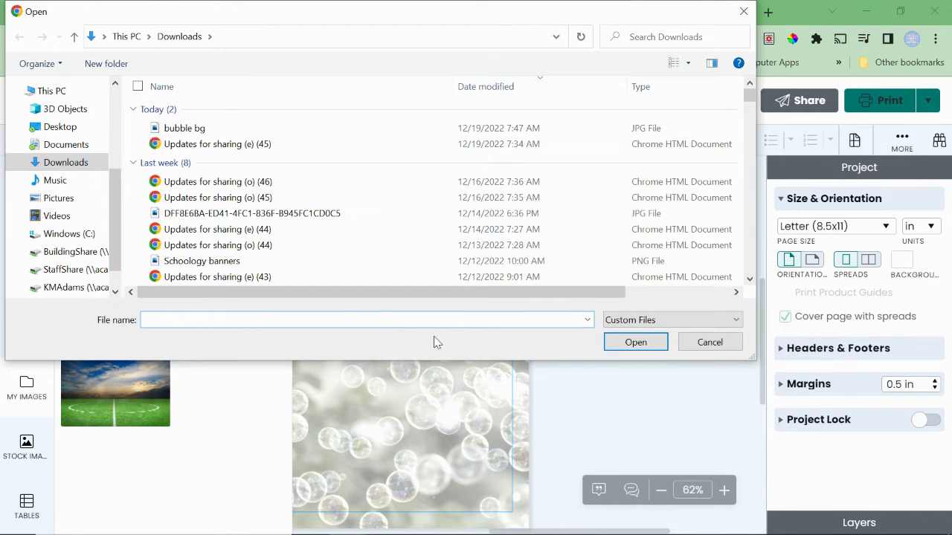
{"action": "left_click", "coordinate": [695, 346]}
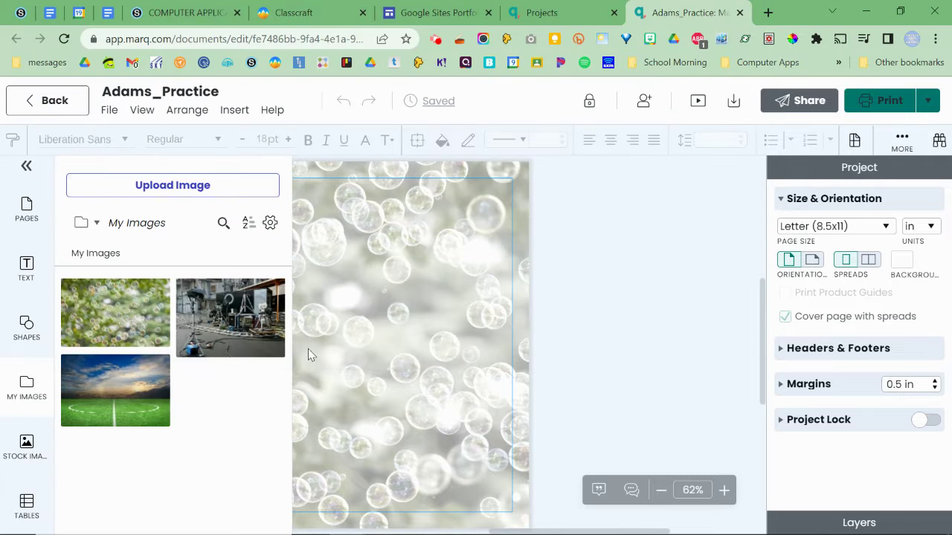
{"action": "left_click", "coordinate": [271, 226]}
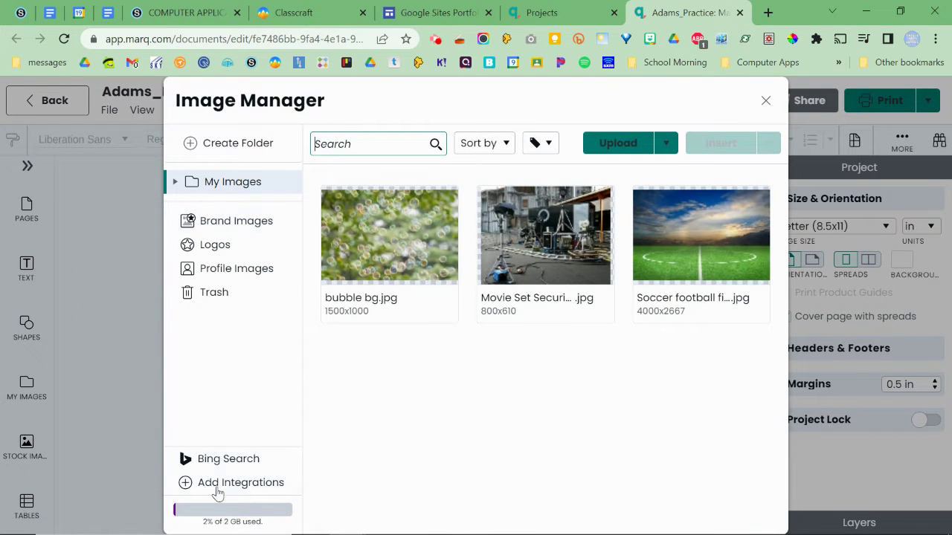
{"action": "left_click", "coordinate": [223, 488]}
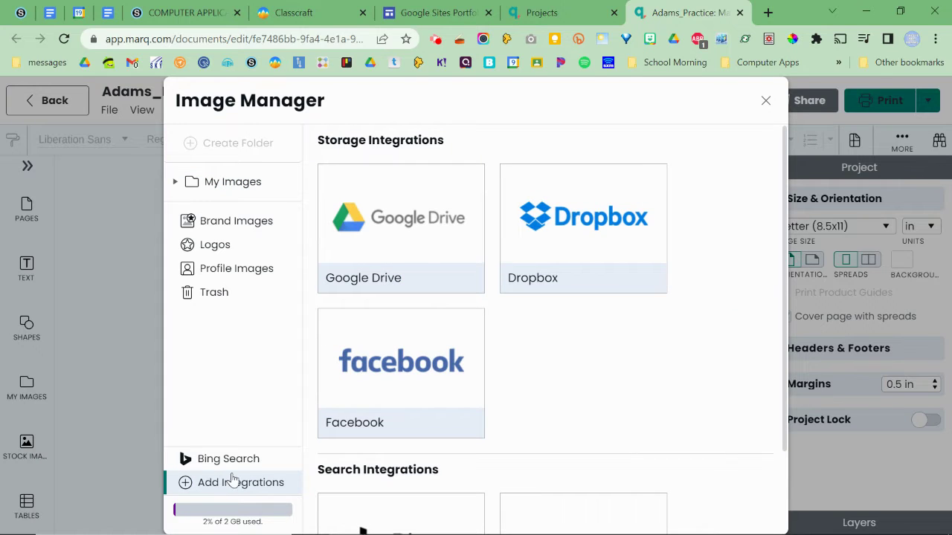
{"action": "left_click", "coordinate": [399, 255]}
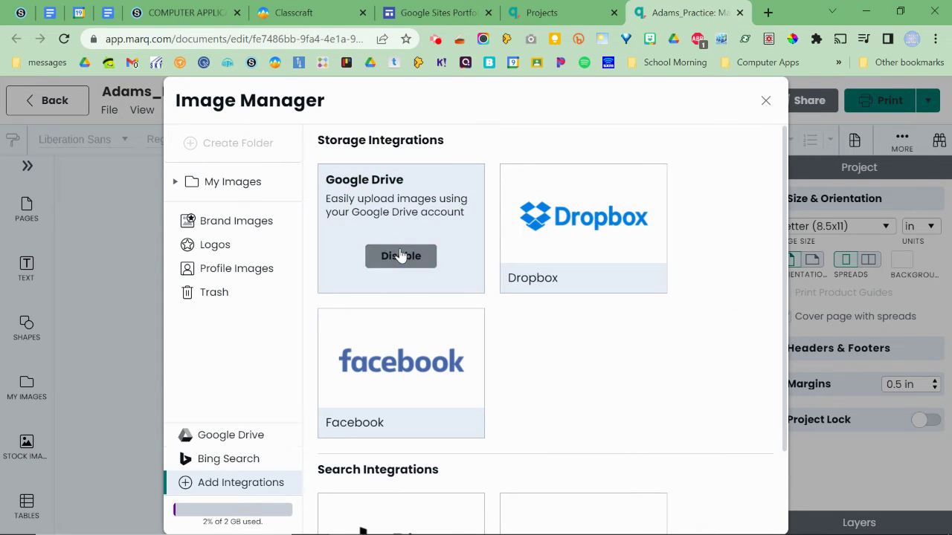
Step: Connect to Google Drive to view its folders in the file picker, and close it without selecting a file
{"action": "left_click", "coordinate": [244, 437]}
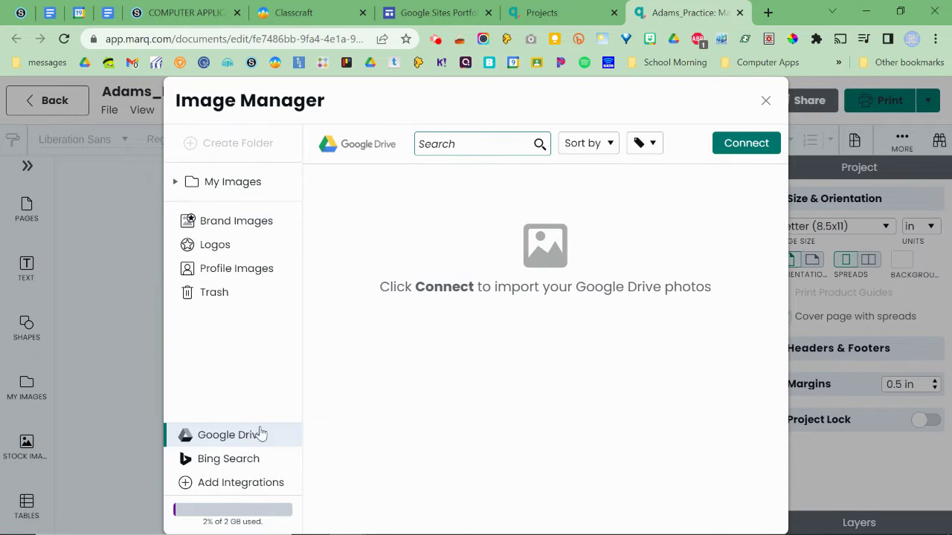
{"action": "left_click", "coordinate": [751, 149]}
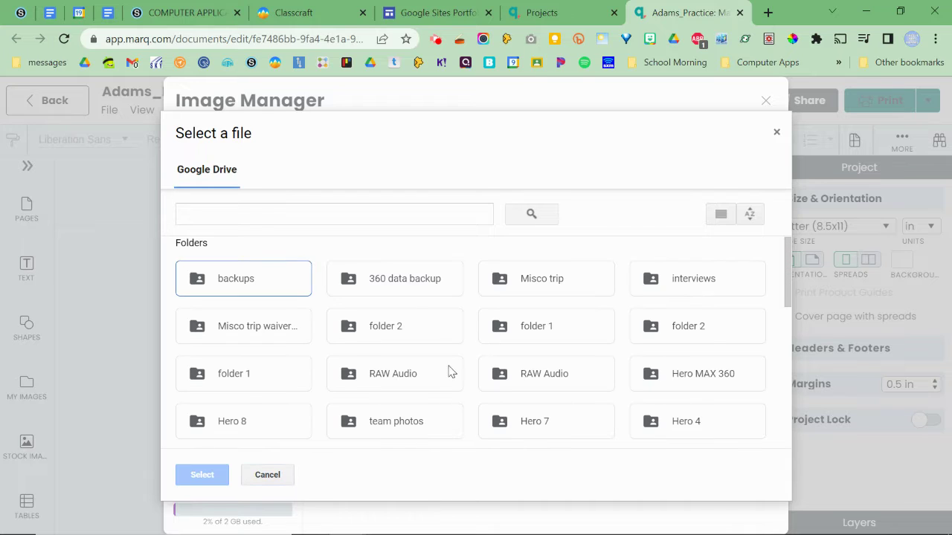
{"action": "left_click", "coordinate": [776, 137]}
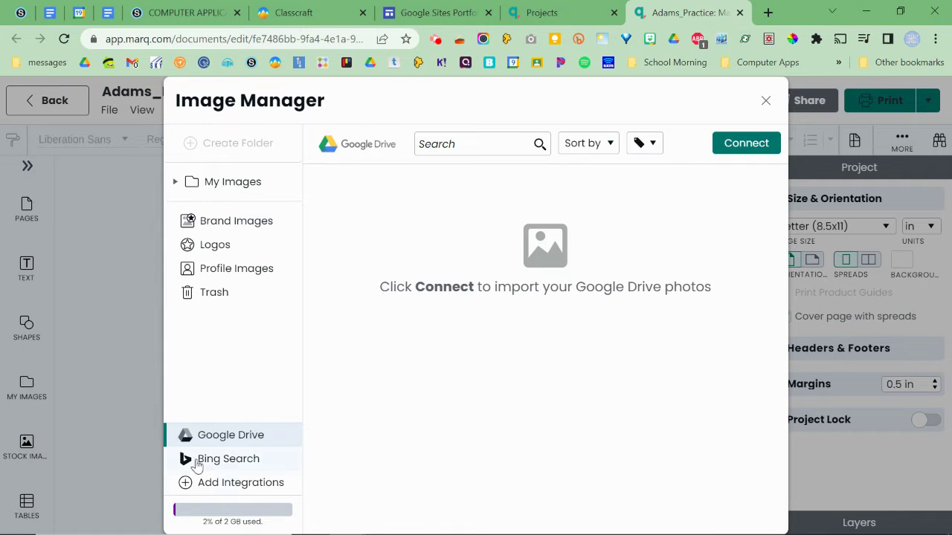
Step: Search Bing images for "dog" within the Image Manager
{"action": "left_click", "coordinate": [230, 461]}
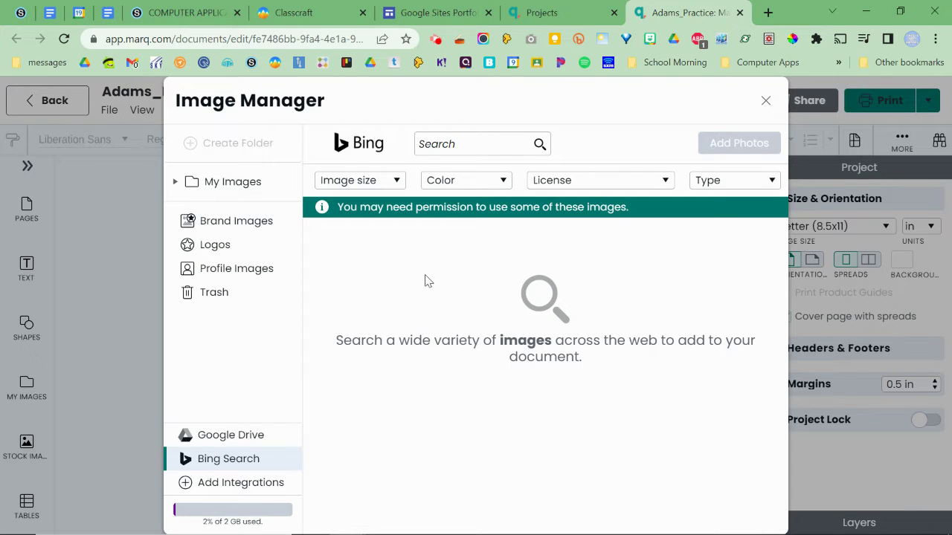
{"action": "left_click", "coordinate": [434, 146]}
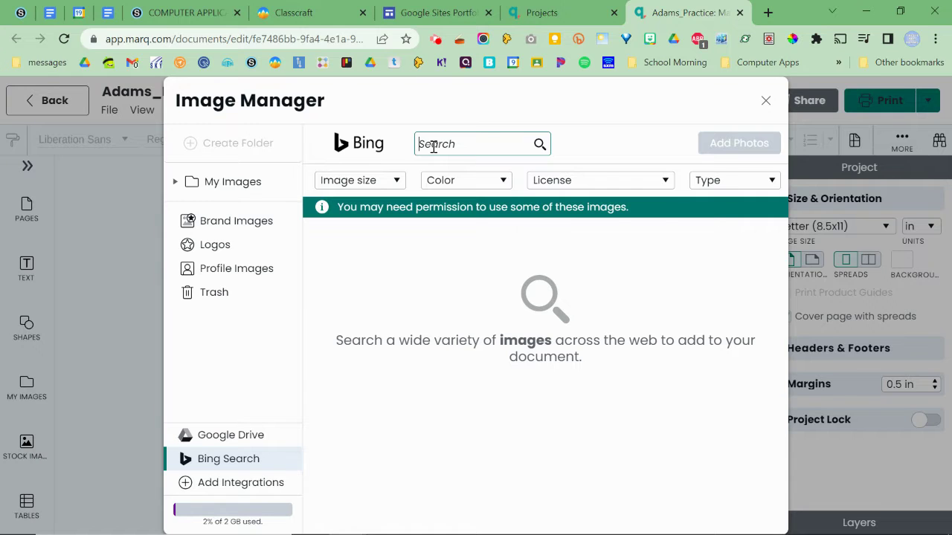
{"action": "type", "text": "dog"}
{"action": "key", "text": "Return"}
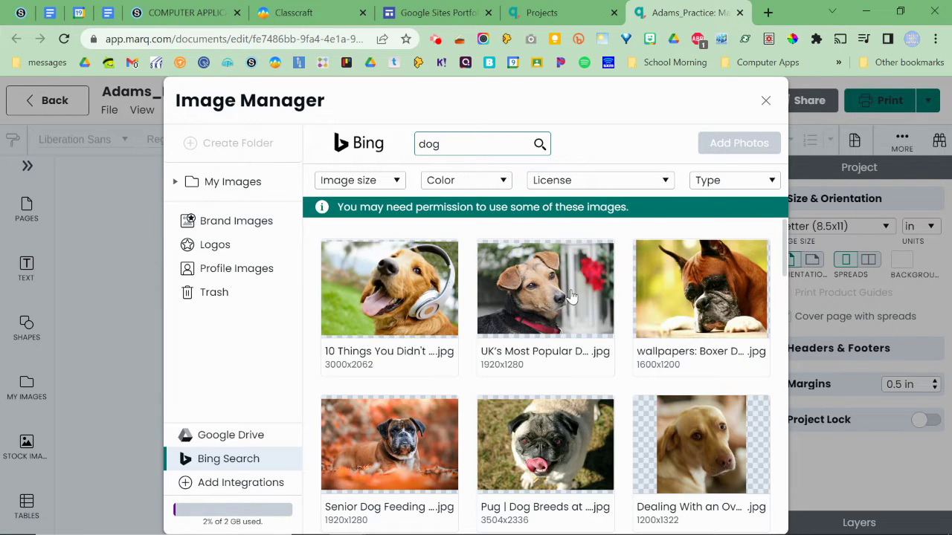
Step: Add the "Senior Dog Feeding" photo to My Images and insert it on the bubble-background page
{"action": "left_click", "coordinate": [422, 426]}
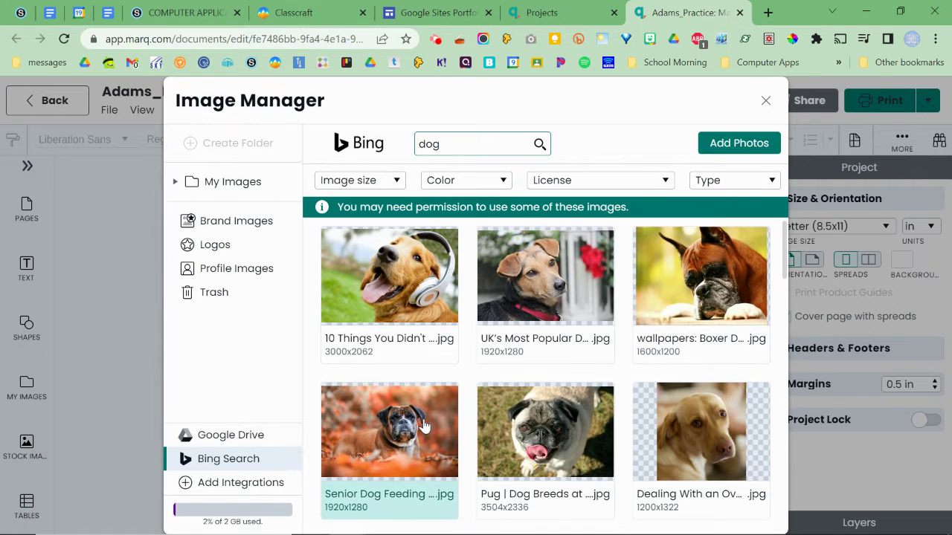
{"action": "left_click", "coordinate": [702, 146]}
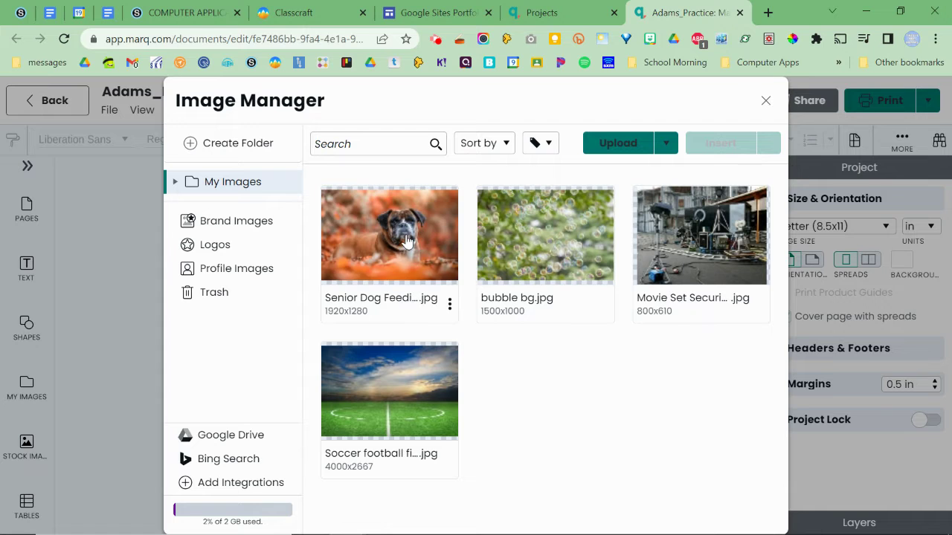
{"action": "left_click", "coordinate": [716, 144]}
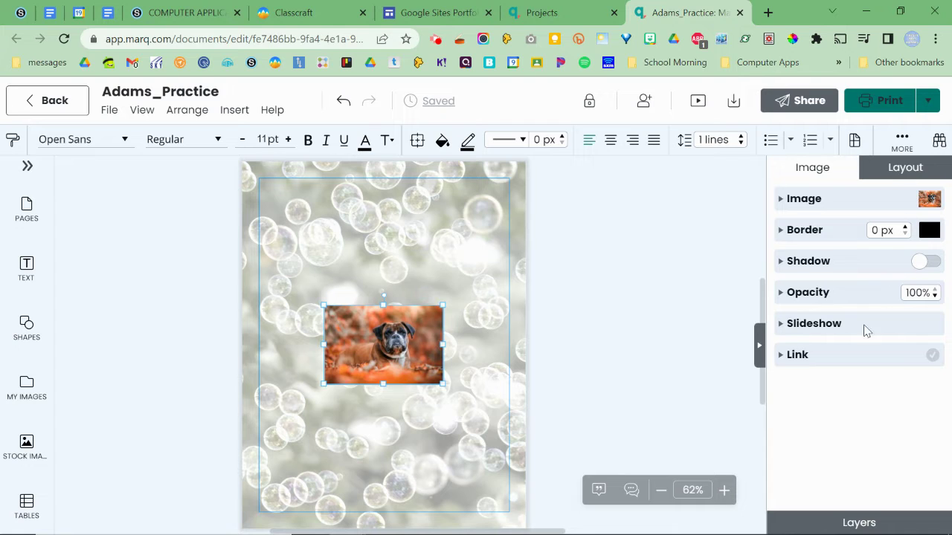
Step: Set the dog image's scale option to Stretch
{"action": "left_click", "coordinate": [781, 199]}
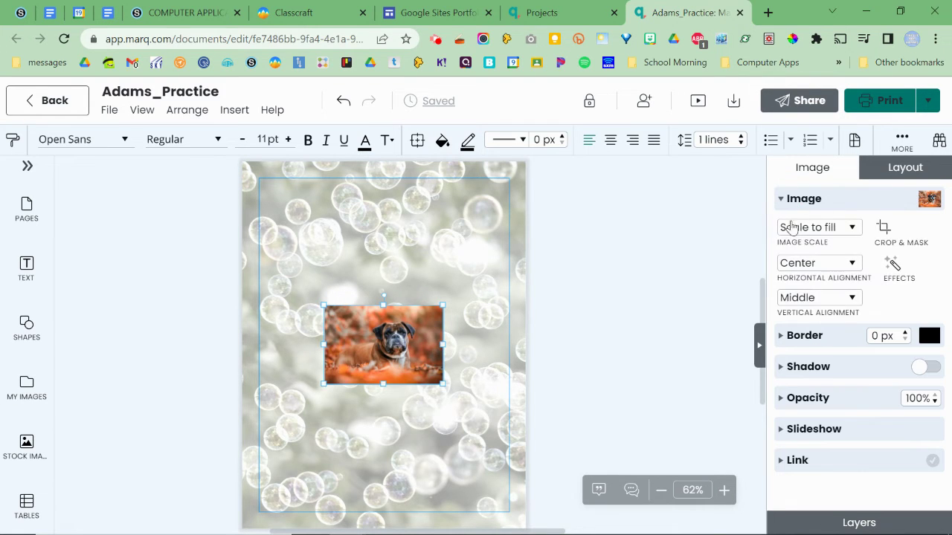
{"action": "left_click", "coordinate": [829, 227]}
{"action": "left_click", "coordinate": [816, 251]}
{"action": "left_click", "coordinate": [830, 232]}
{"action": "left_click", "coordinate": [823, 298]}
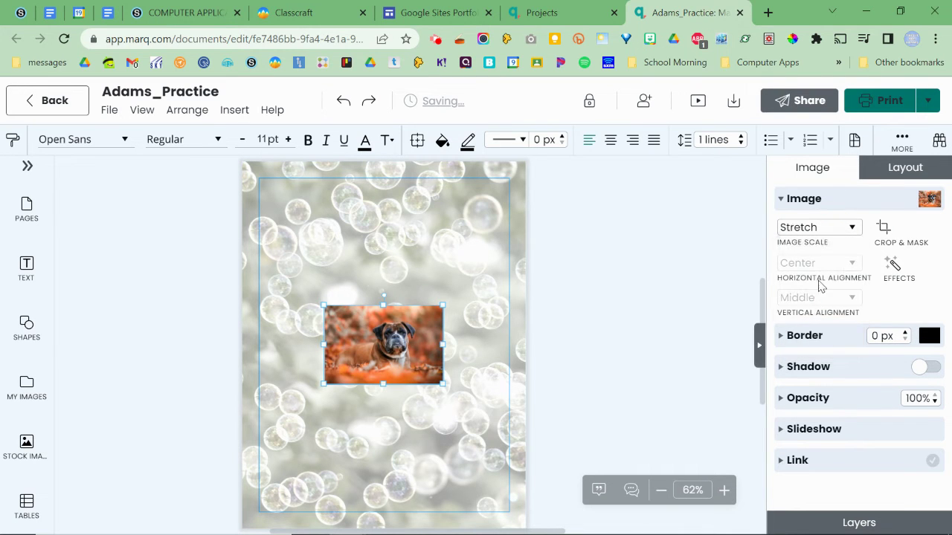
Step: Crop the dog image to a mask about 2.77 in wide and 2.37 in high, enlarging the picture to about 4.03 in wide
{"action": "left_click", "coordinate": [885, 230]}
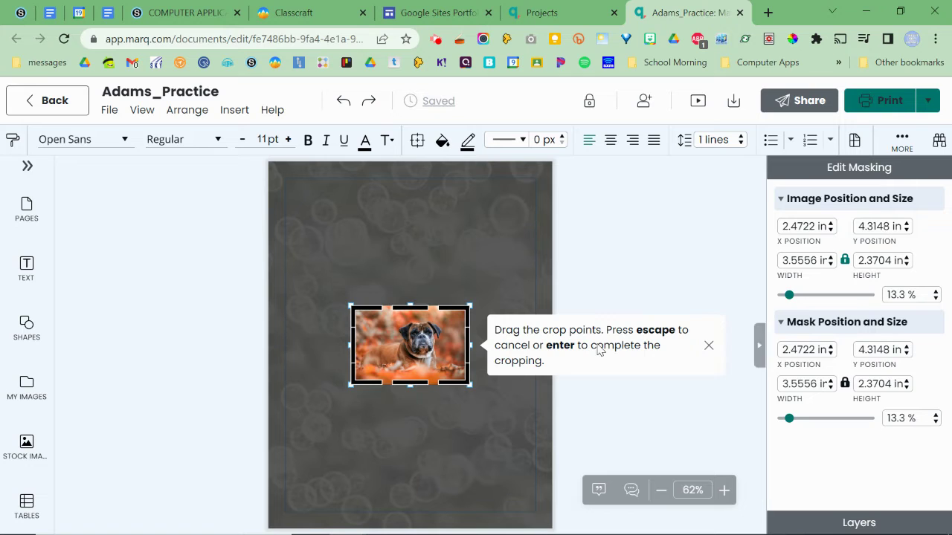
{"action": "left_click_drag", "start_coordinate": [469, 305], "coordinate": [455, 304]}
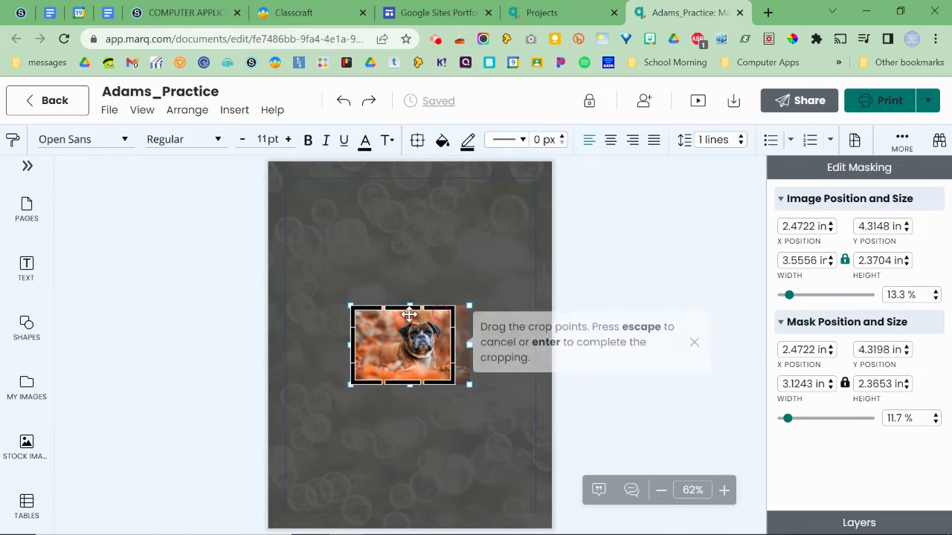
{"action": "mouse_move", "coordinate": [350, 305]}
{"action": "left_mouse_down"}
{"action": "mouse_move", "coordinate": [358, 311]}
{"action": "mouse_move", "coordinate": [335, 296]}
{"action": "left_mouse_up"}
{"action": "left_click_drag", "start_coordinate": [452, 345], "coordinate": [443, 345]}
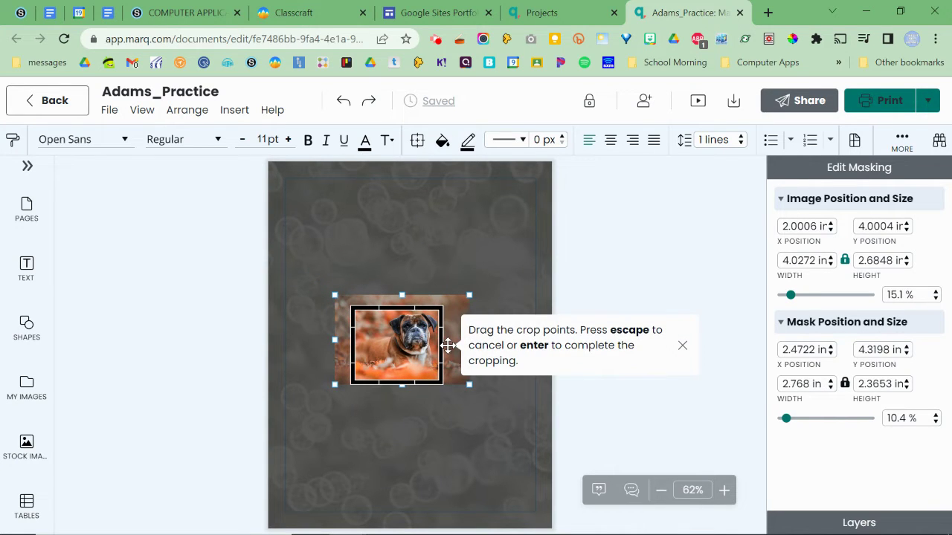
{"action": "key", "text": "Return"}
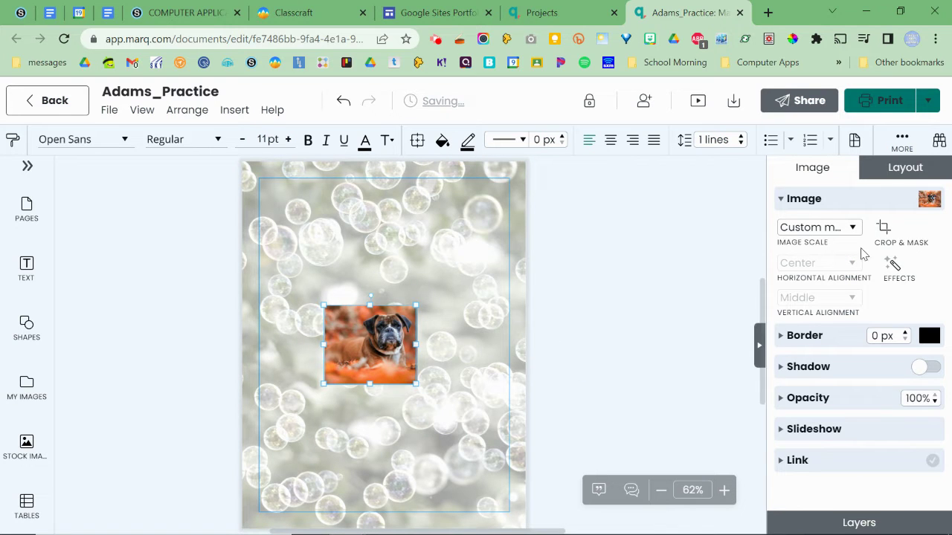
Step: Apply image effects to the dog photo with saturation -65, contrast -2 and brightness -28
{"action": "left_click", "coordinate": [895, 269]}
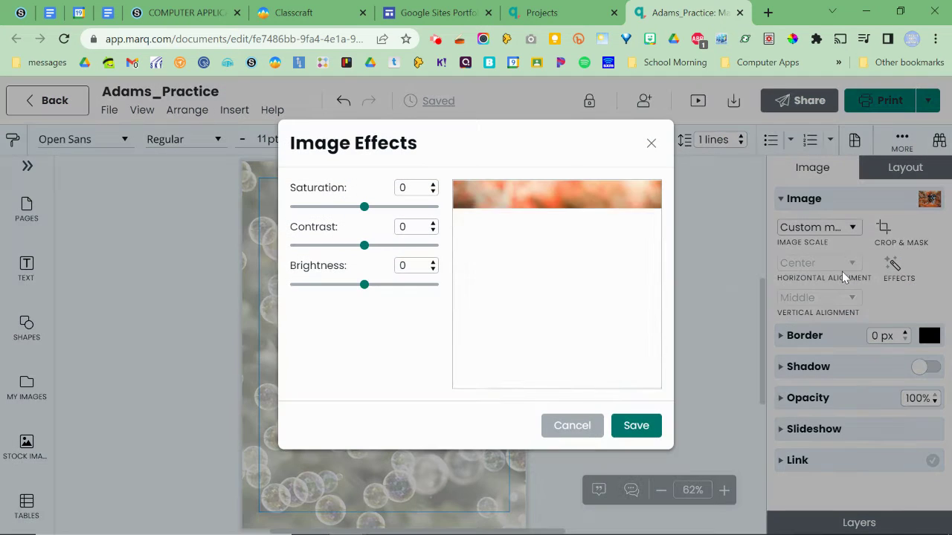
{"action": "left_click_drag", "start_coordinate": [363, 207], "coordinate": [316, 207]}
{"action": "mouse_move", "coordinate": [364, 245]}
{"action": "left_mouse_down"}
{"action": "mouse_move", "coordinate": [383, 246]}
{"action": "mouse_move", "coordinate": [352, 250]}
{"action": "mouse_move", "coordinate": [364, 251]}
{"action": "left_mouse_up"}
{"action": "left_click_drag", "start_coordinate": [364, 285], "coordinate": [344, 291]}
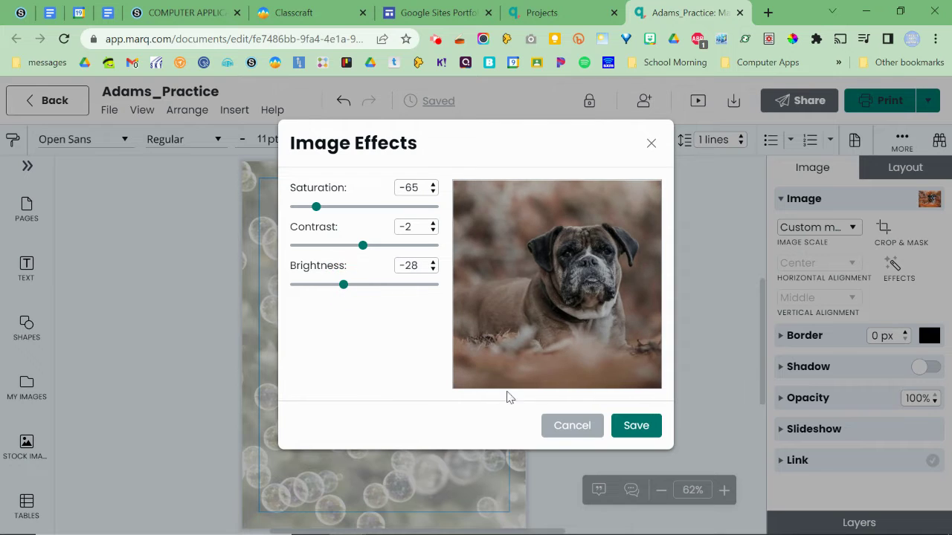
{"action": "left_click", "coordinate": [634, 430]}
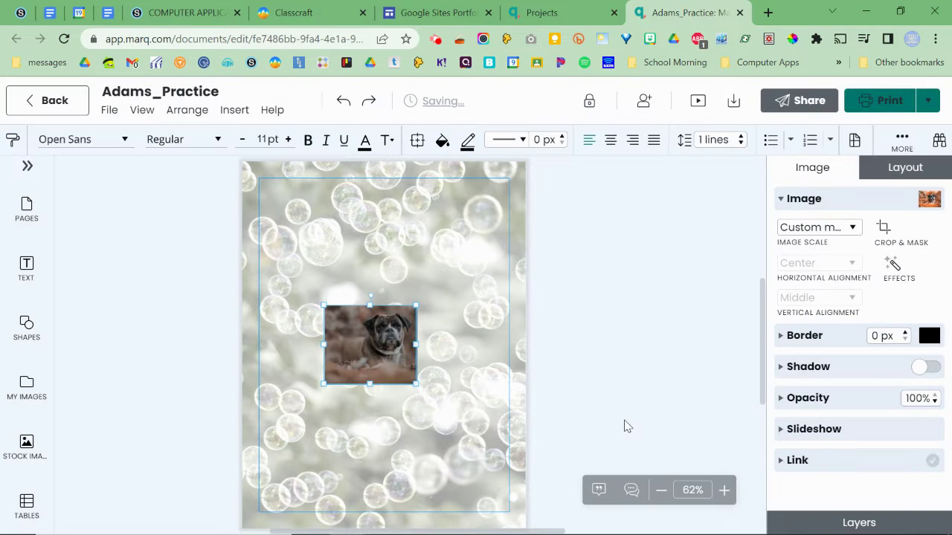
Step: Round the dog image's border corners to 0.11 in, keeping the solid line style
{"action": "left_click", "coordinate": [784, 339]}
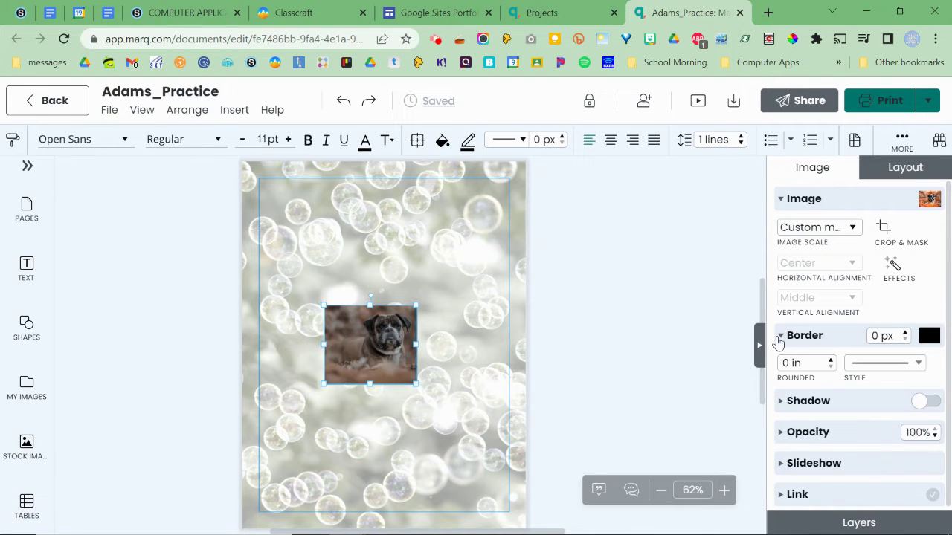
{"action": "left_click", "coordinate": [829, 362]}
{"action": "left_click", "coordinate": [830, 360]}
{"action": "left_click", "coordinate": [830, 359]}
{"action": "left_click", "coordinate": [830, 360]}
{"action": "left_click", "coordinate": [830, 360]}
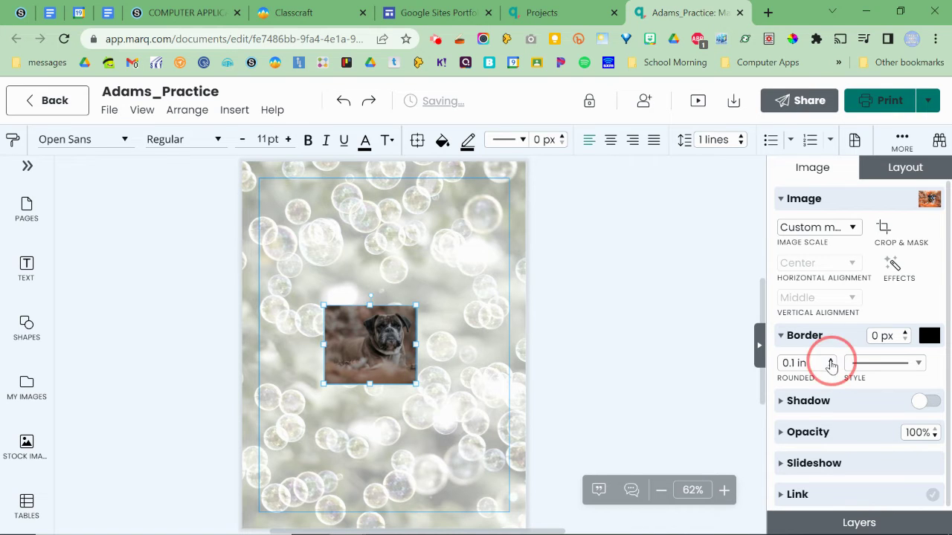
{"action": "left_click", "coordinate": [830, 360]}
{"action": "left_click", "coordinate": [900, 364]}
{"action": "left_click", "coordinate": [920, 366]}
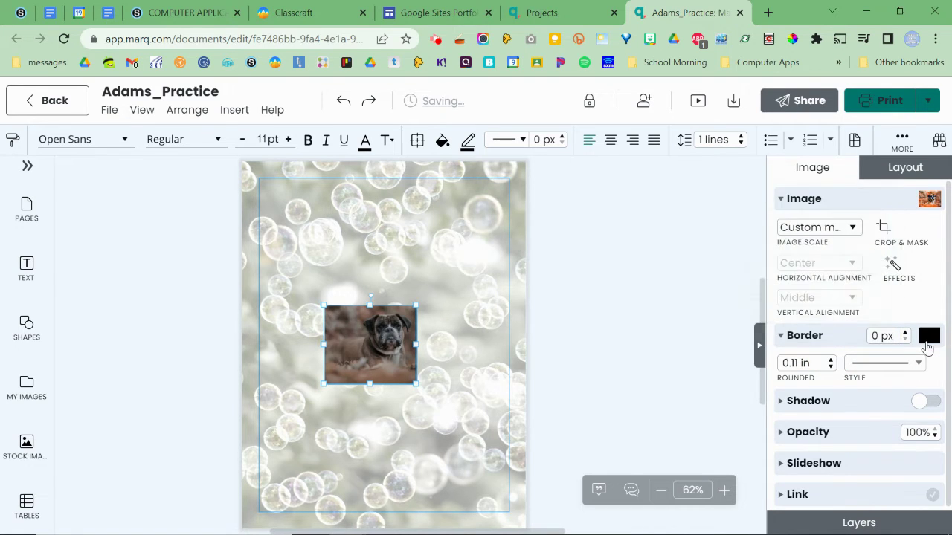
Step: Change the dog image's border color to dark green 153d10 using the custom color picker
{"action": "left_click", "coordinate": [928, 338]}
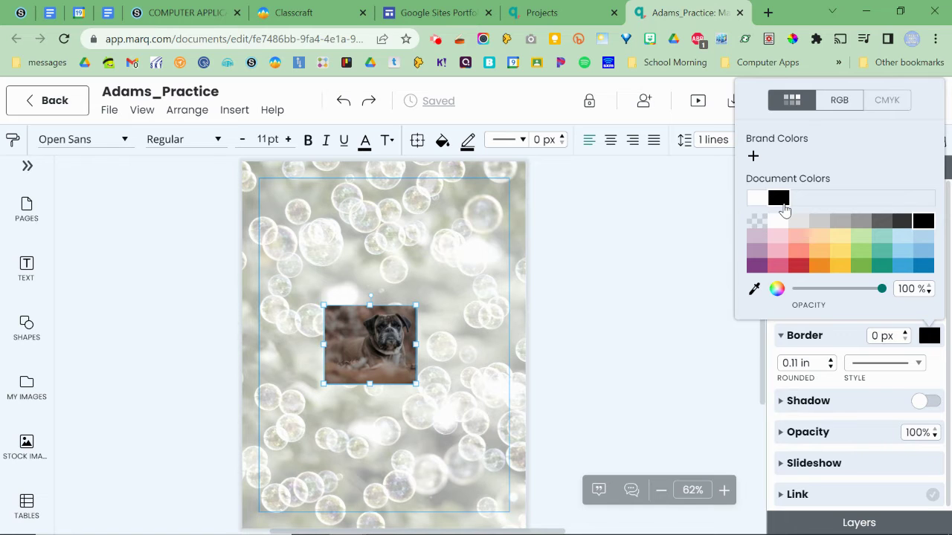
{"action": "left_click", "coordinate": [776, 289]}
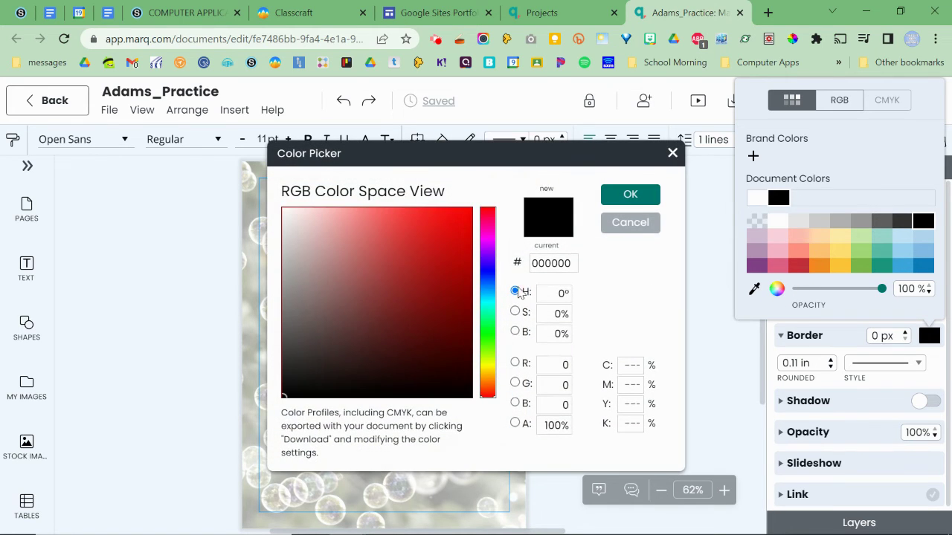
{"action": "left_click_drag", "start_coordinate": [484, 318], "coordinate": [480, 336]}
{"action": "left_click", "coordinate": [422, 352]}
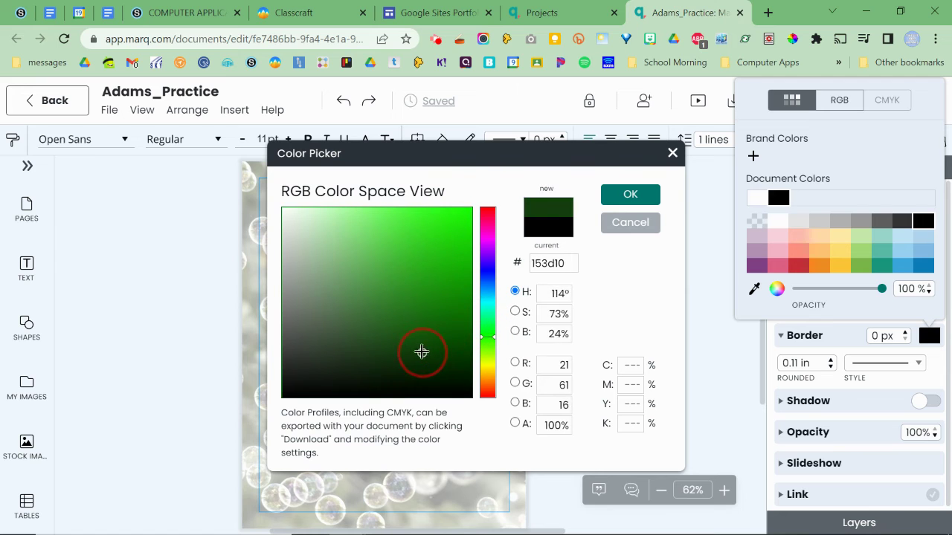
{"action": "left_click", "coordinate": [614, 201]}
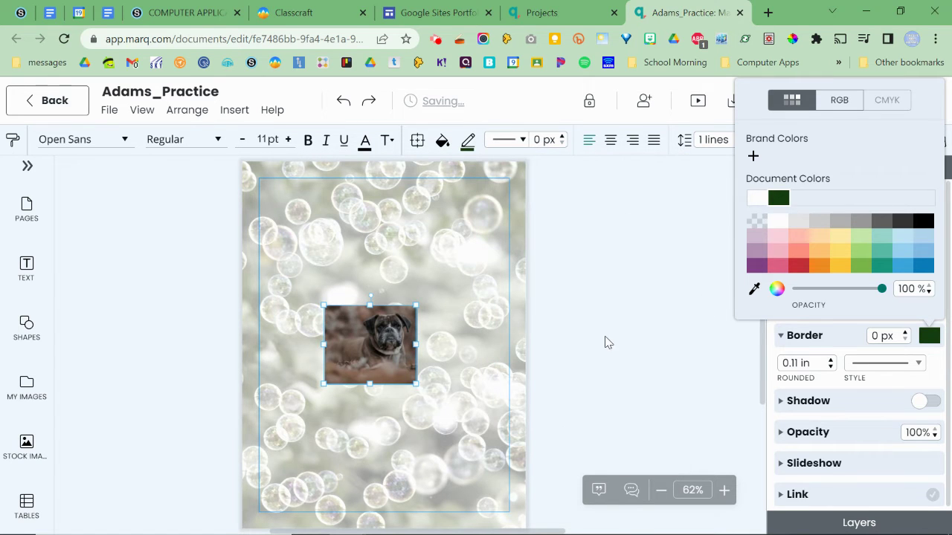
{"action": "left_click", "coordinate": [605, 342]}
Step: Set the dog image's border rounding to 2 in and fine-tune it to 1.99 in
{"action": "left_click", "coordinate": [405, 340]}
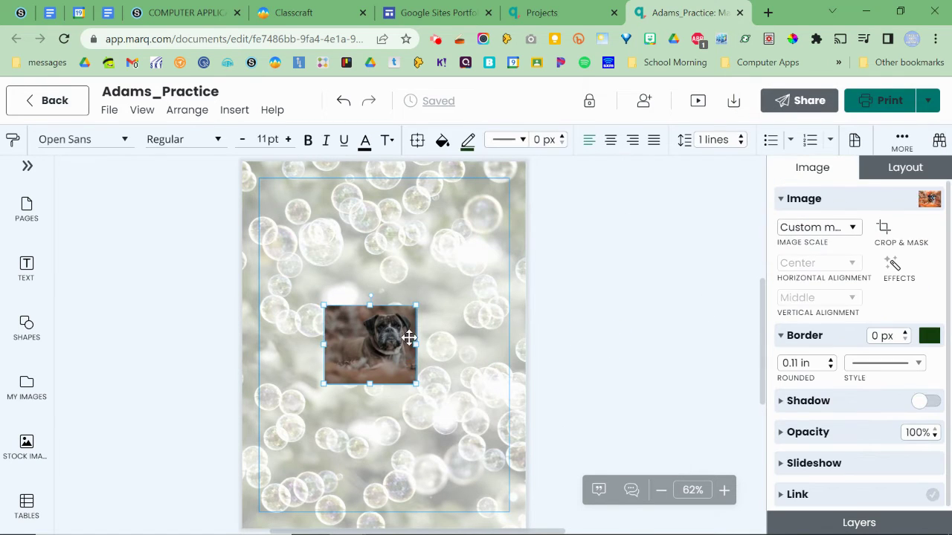
{"action": "left_click", "coordinate": [808, 363]}
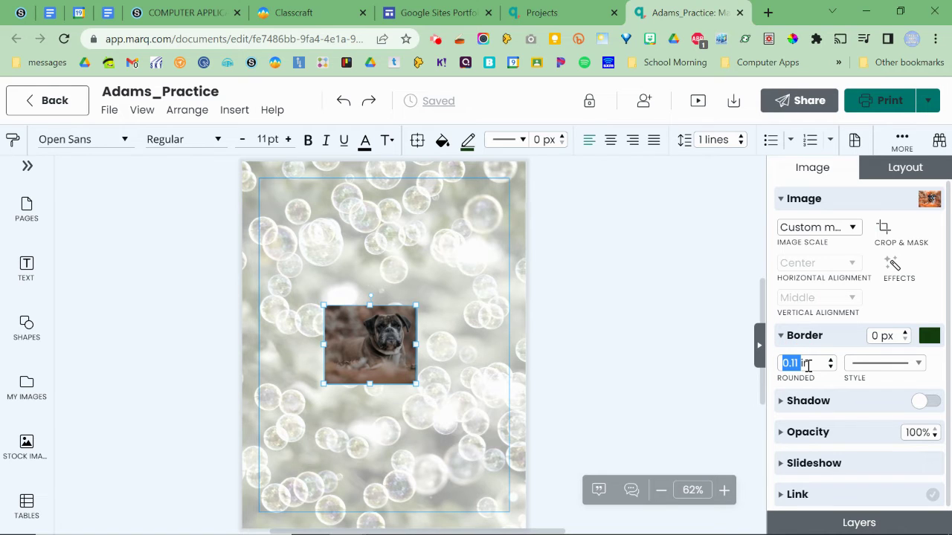
{"action": "type", "text": "2"}
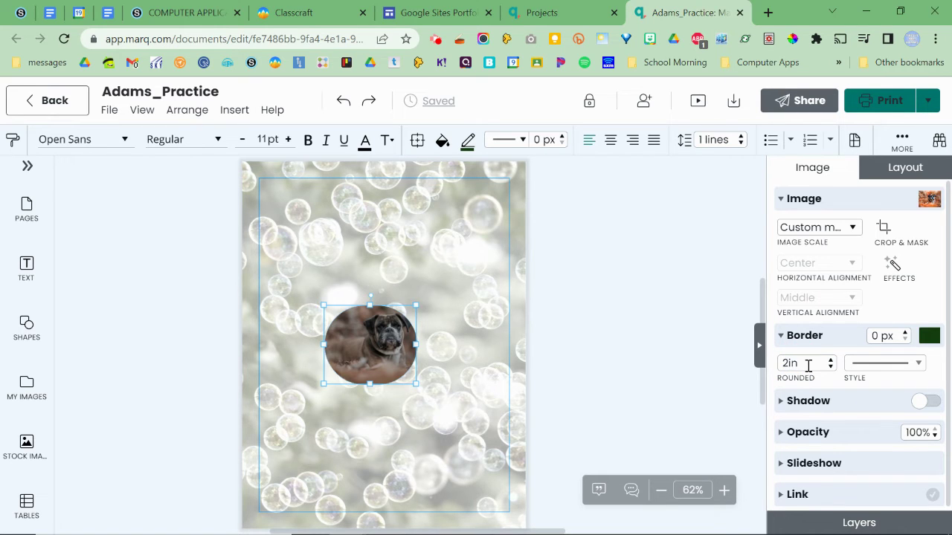
{"action": "left_click", "coordinate": [707, 372]}
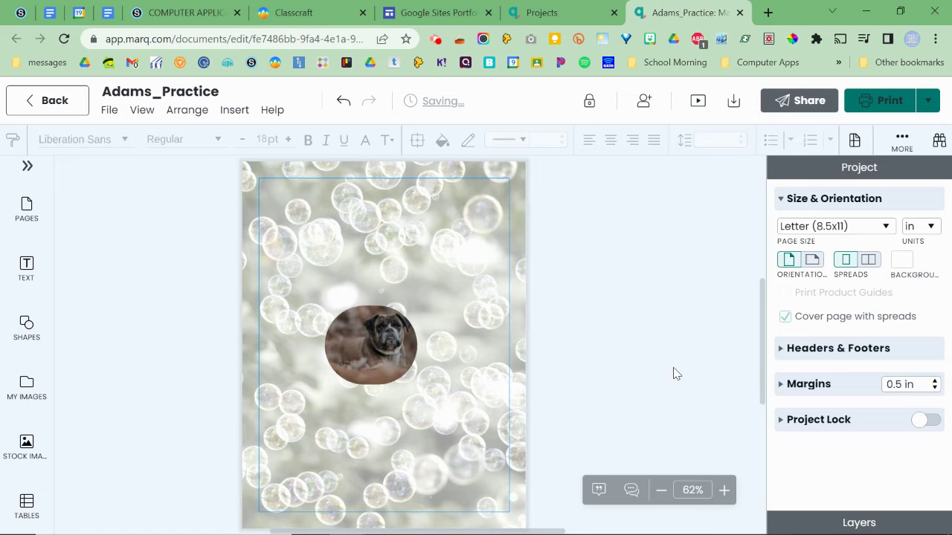
{"action": "left_click", "coordinate": [363, 335]}
{"action": "left_click", "coordinate": [831, 366]}
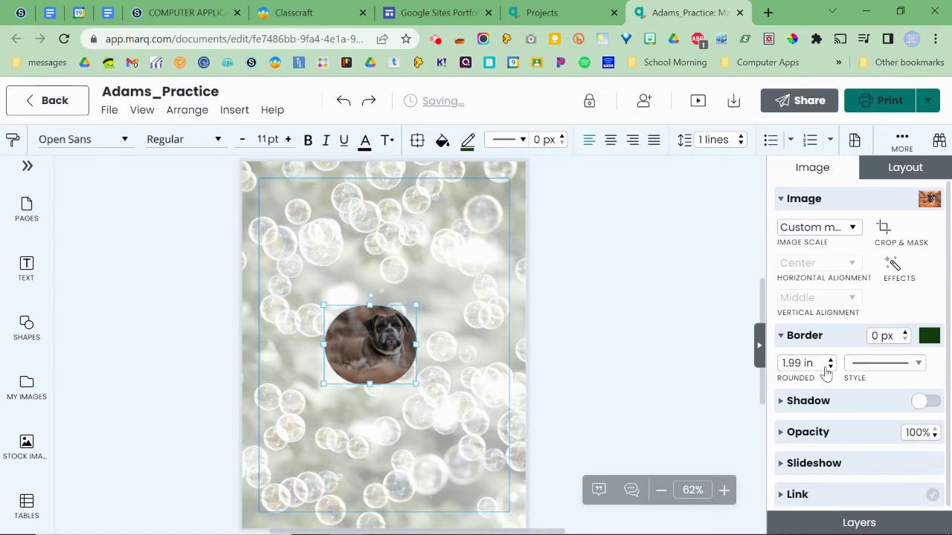
{"action": "left_click", "coordinate": [831, 366]}
{"action": "left_click", "coordinate": [830, 367]}
{"action": "left_click", "coordinate": [831, 367]}
{"action": "left_click", "coordinate": [792, 362]}
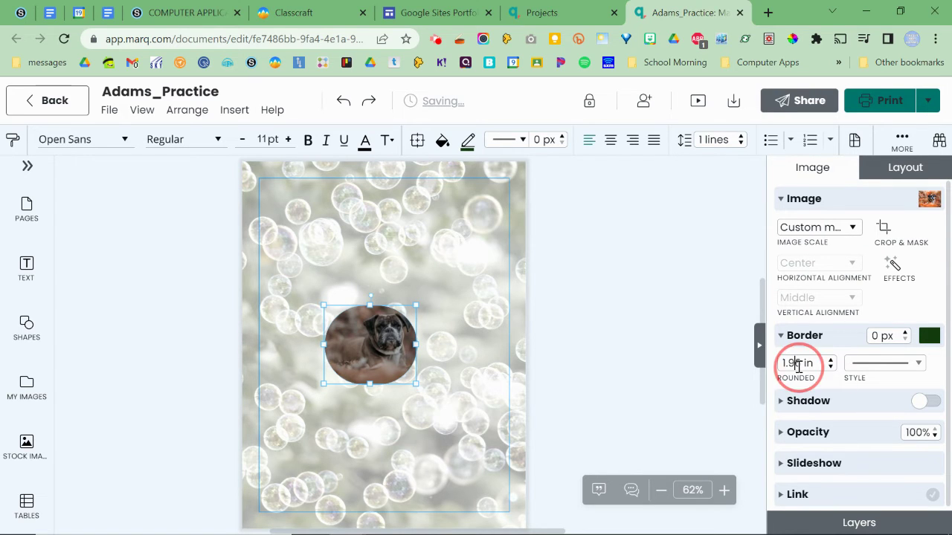
{"action": "left_click", "coordinate": [831, 360]}
{"action": "left_click", "coordinate": [830, 360]}
{"action": "left_click", "coordinate": [831, 360]}
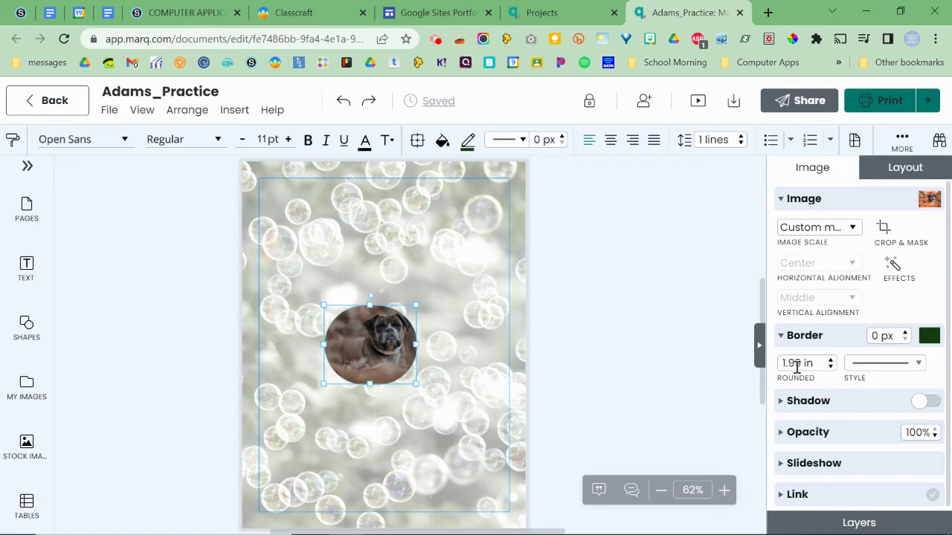
Step: Set the dog image's border rounding to 0.25 in and deselect the image
{"action": "left_click_drag", "start_coordinate": [803, 363], "coordinate": [748, 361]}
{"action": "key", "text": "BackSpace"}
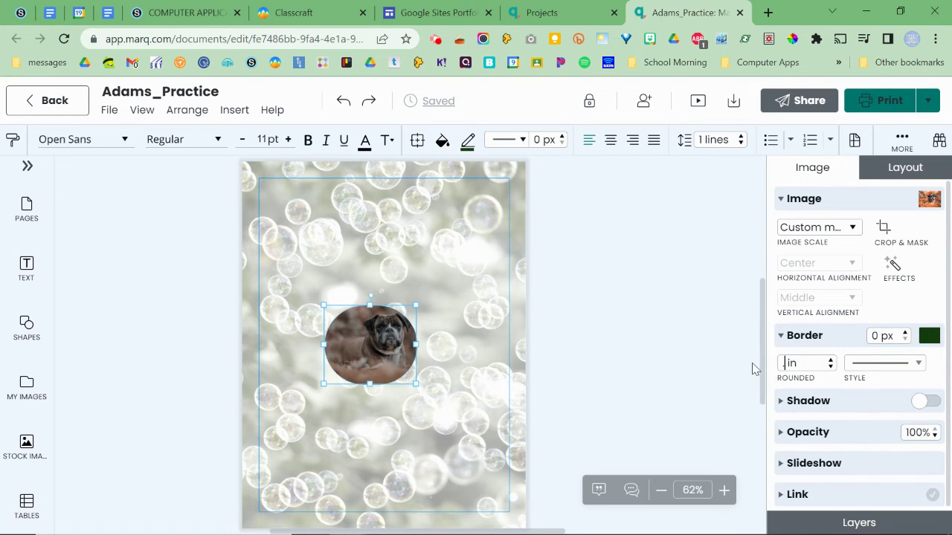
{"action": "type", "text": ".25"}
{"action": "left_click", "coordinate": [590, 344]}
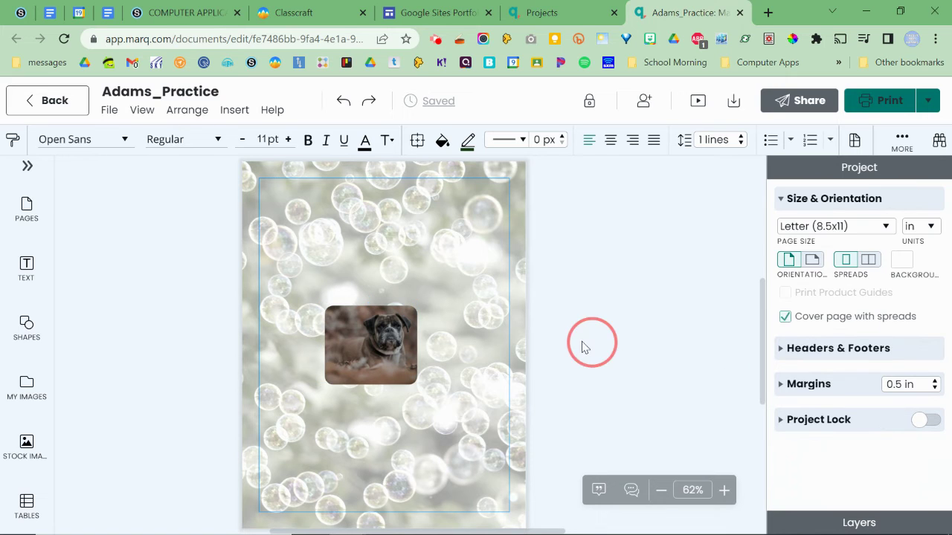
Step: Turn on the dog image's shadow and reduce the image's overall opacity to 61%
{"action": "left_click", "coordinate": [337, 341]}
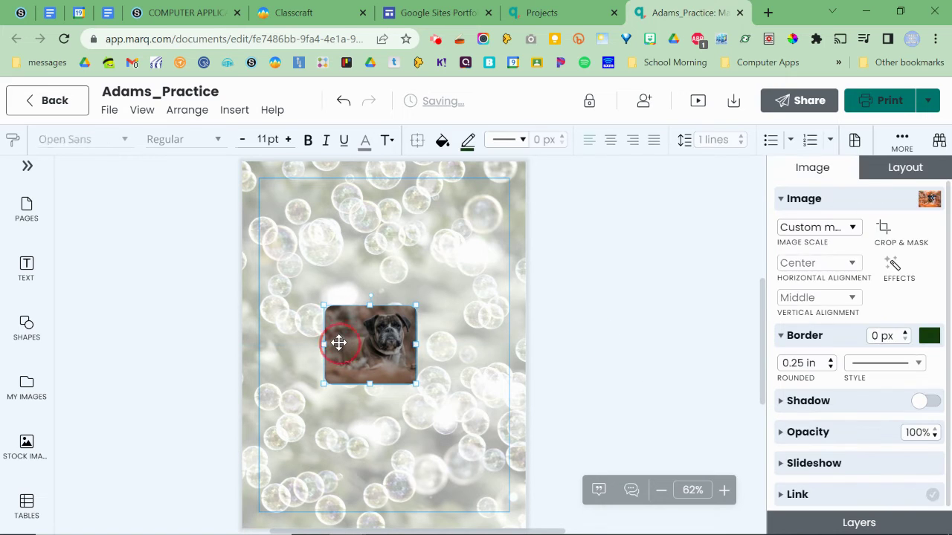
{"action": "left_click", "coordinate": [790, 405]}
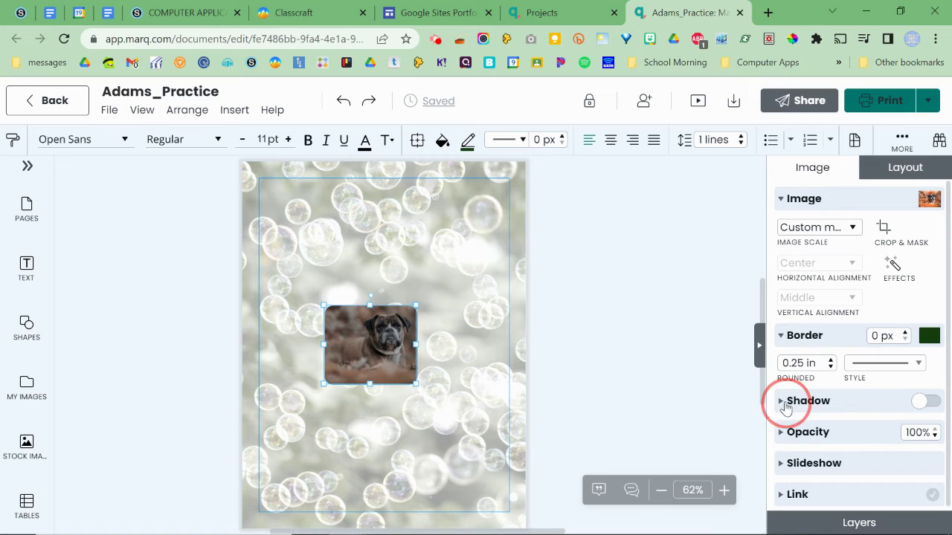
{"action": "left_click", "coordinate": [922, 402]}
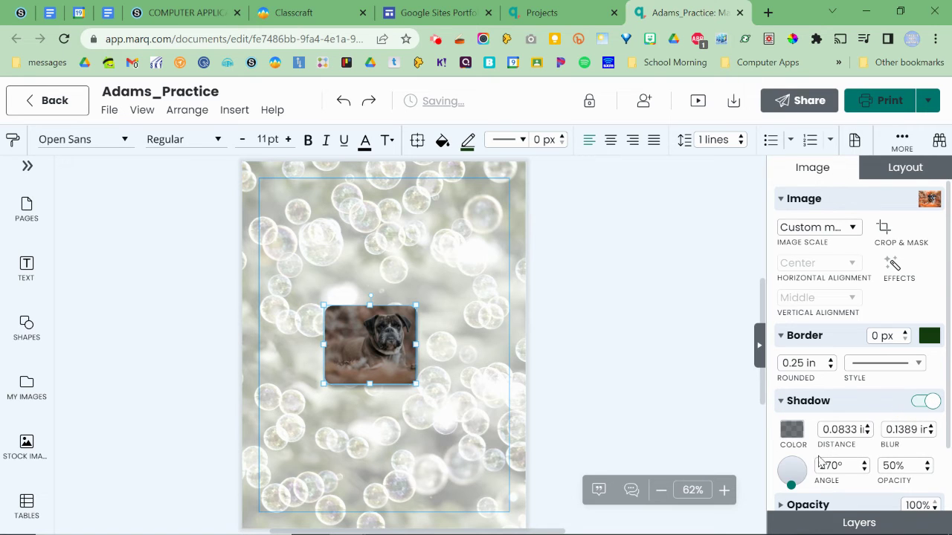
{"action": "left_click_drag", "start_coordinate": [948, 349], "coordinate": [877, 439]}
{"action": "left_click", "coordinate": [779, 431]}
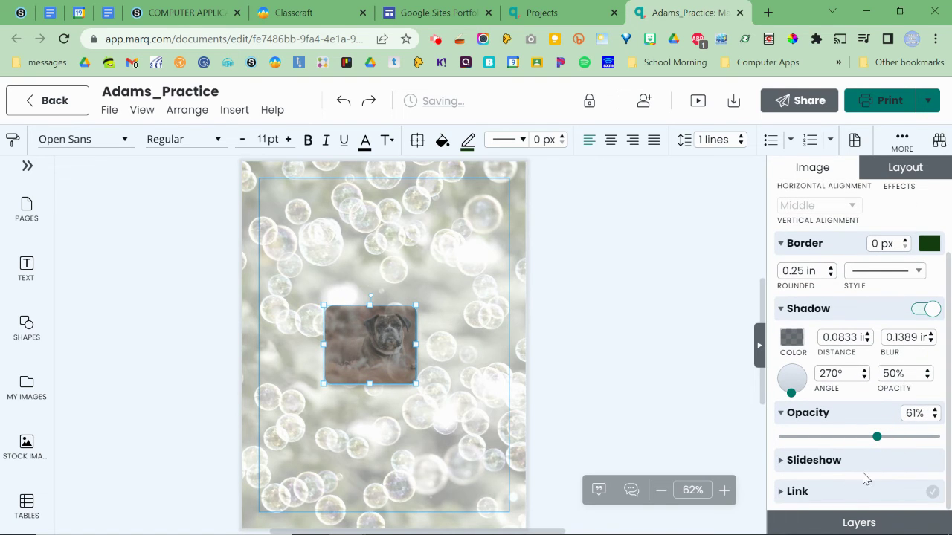
Step: Expand the dog image's slideshow and link settings to examine the available options
{"action": "left_click", "coordinate": [792, 462]}
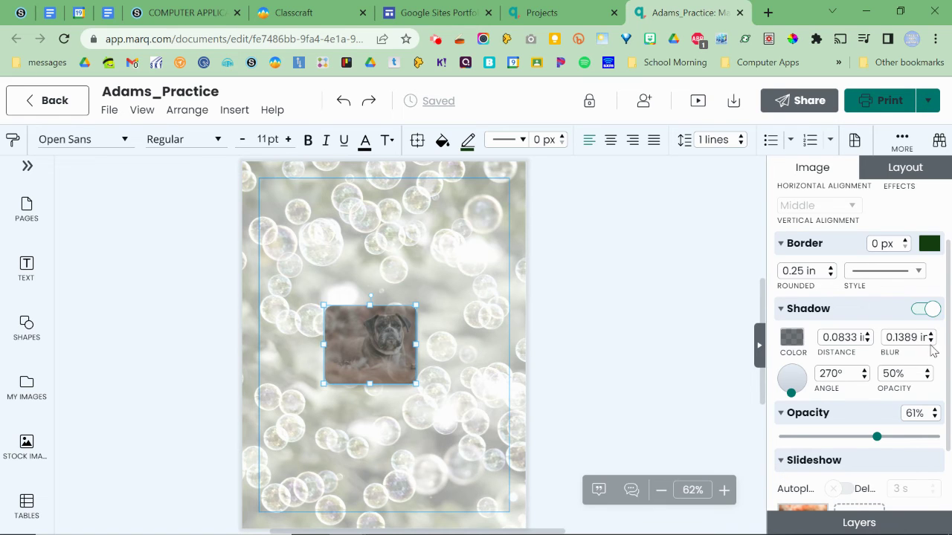
{"action": "left_click_drag", "start_coordinate": [947, 372], "coordinate": [947, 428]}
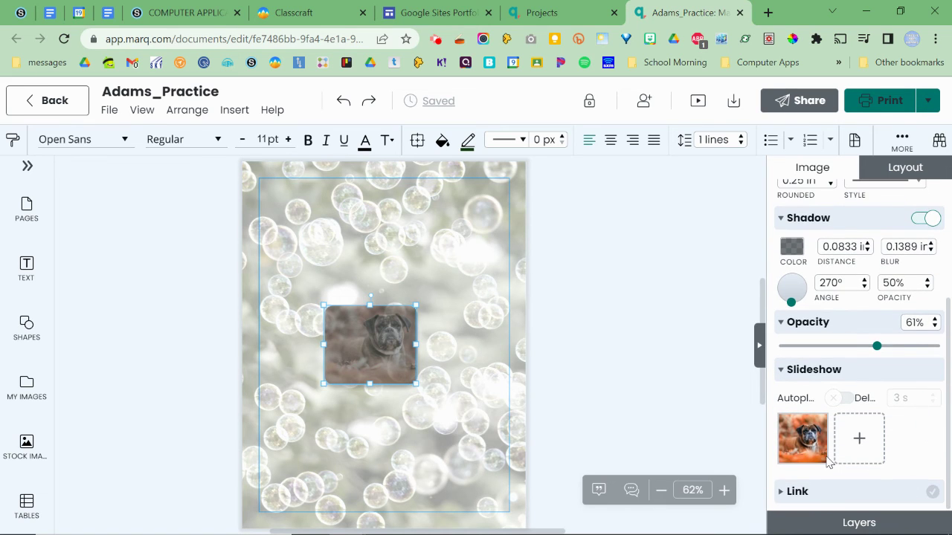
{"action": "left_click", "coordinate": [781, 493]}
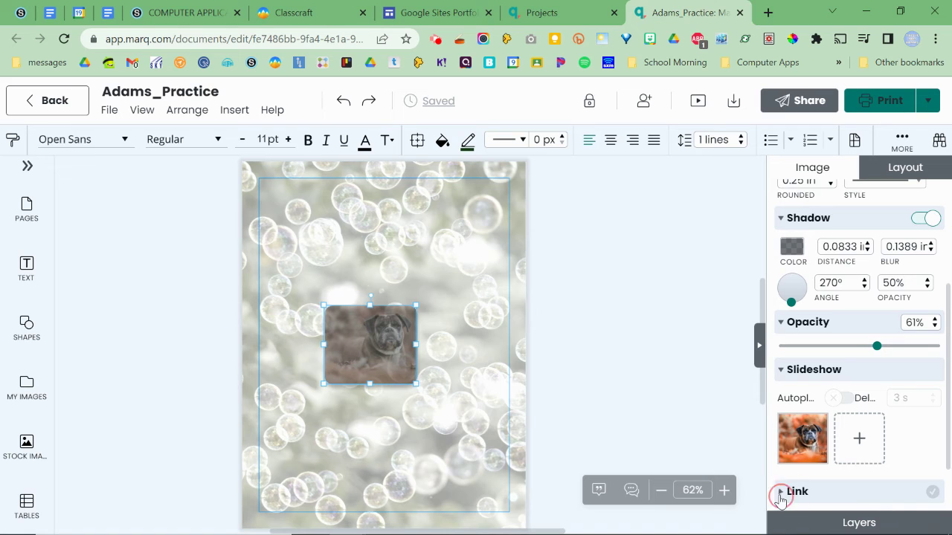
{"action": "left_click_drag", "start_coordinate": [948, 372], "coordinate": [950, 396]}
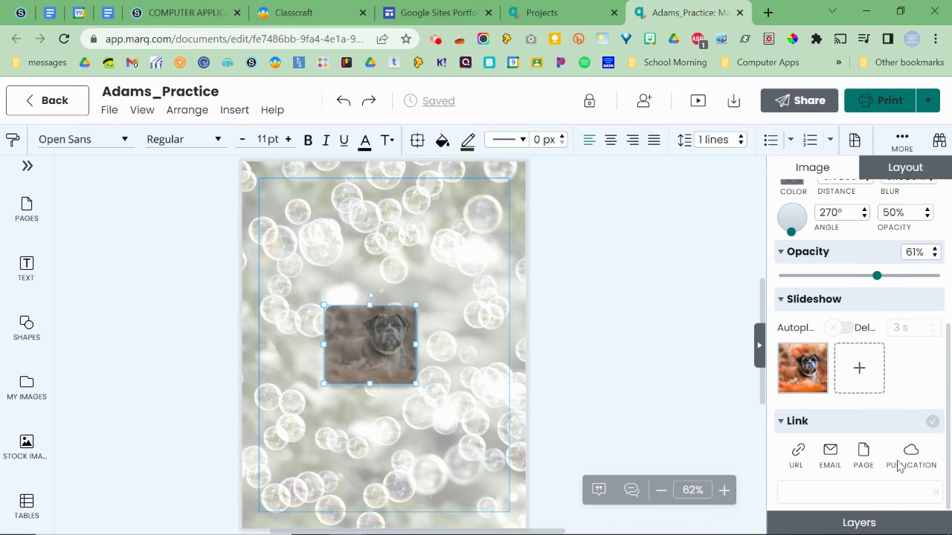
Step: Move the dog image to the page's upper-left corner at about X 0.80 in, Y 0.78 in, and compare the page's properties with the image's
{"action": "left_click_drag", "start_coordinate": [379, 345], "coordinate": [325, 225]}
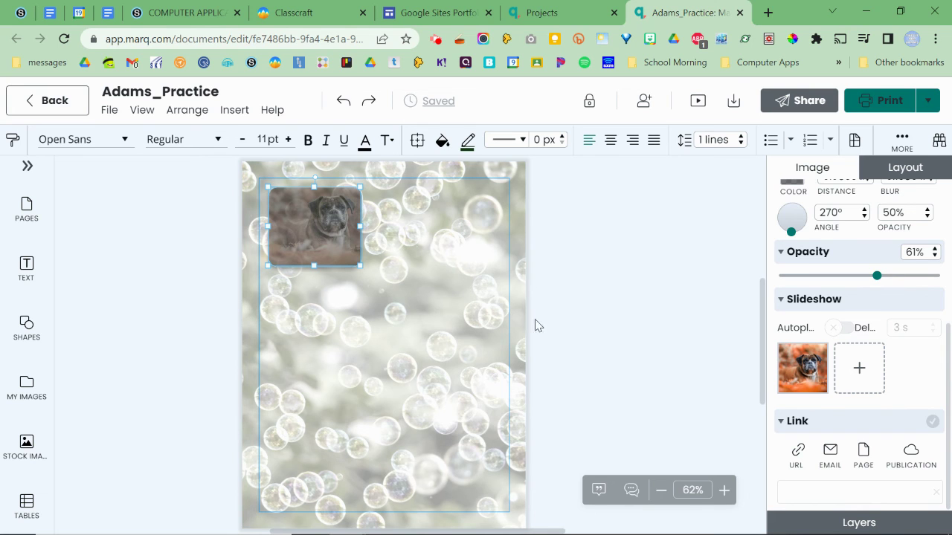
{"action": "left_click", "coordinate": [421, 274]}
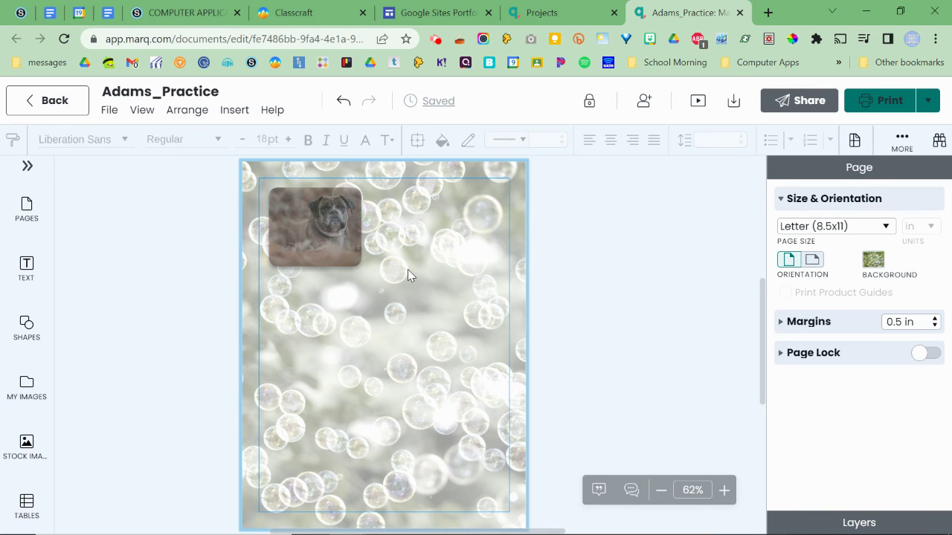
{"action": "left_click", "coordinate": [313, 234]}
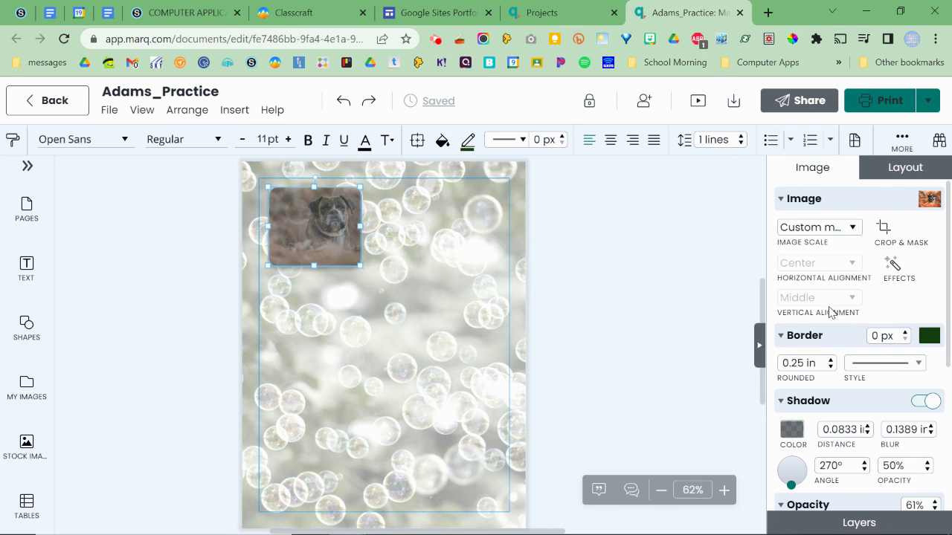
{"action": "left_click", "coordinate": [369, 276]}
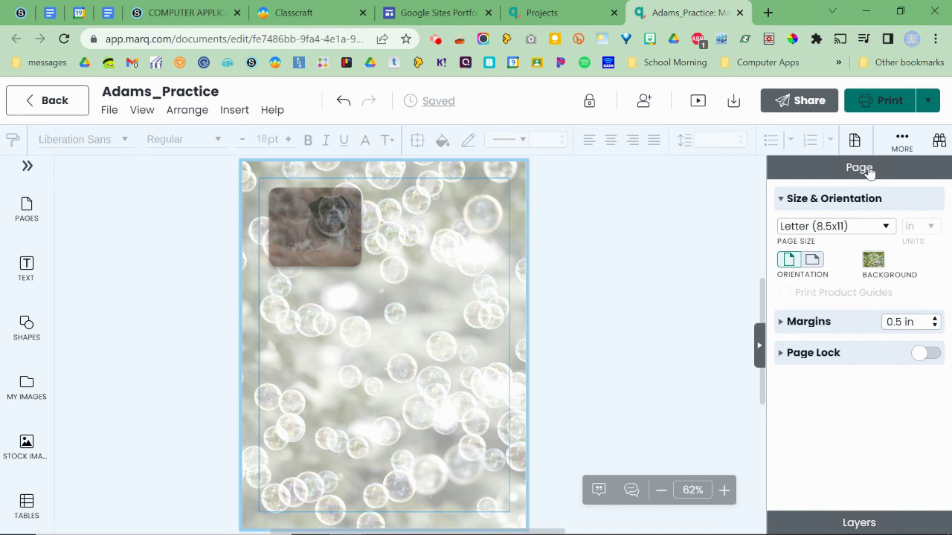
{"action": "left_click", "coordinate": [326, 234]}
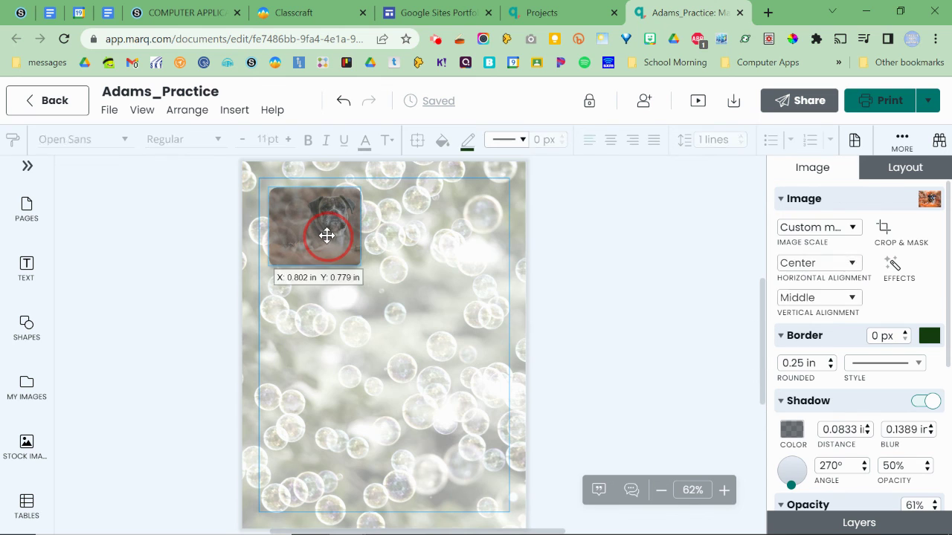